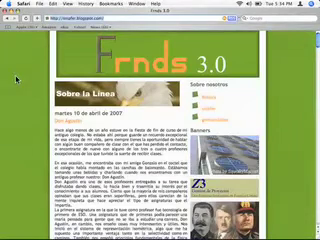
pyautogui.write('gle')
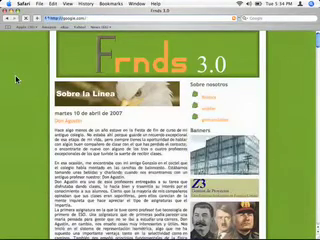
# Load google.com and go to Google's Language Tools page.
pyautogui.press('Return')
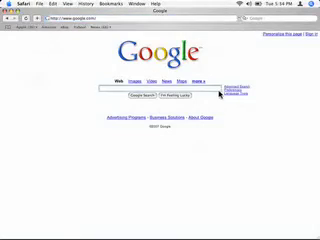
pyautogui.click(235, 93)
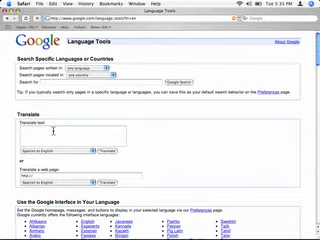
pyautogui.click(44, 176)
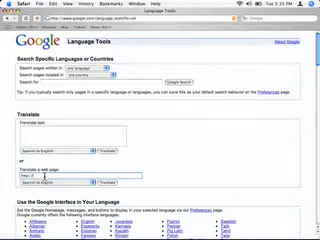
pyautogui.press('super+v')
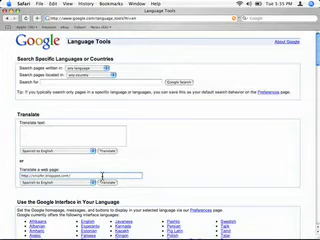
pyautogui.click(84, 182)
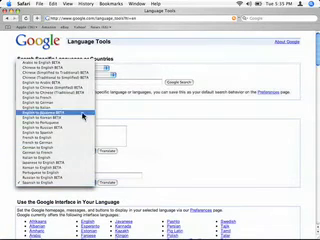
pyautogui.click(82, 184)
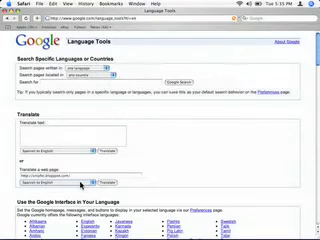
pyautogui.click(107, 183)
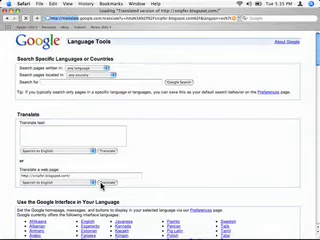